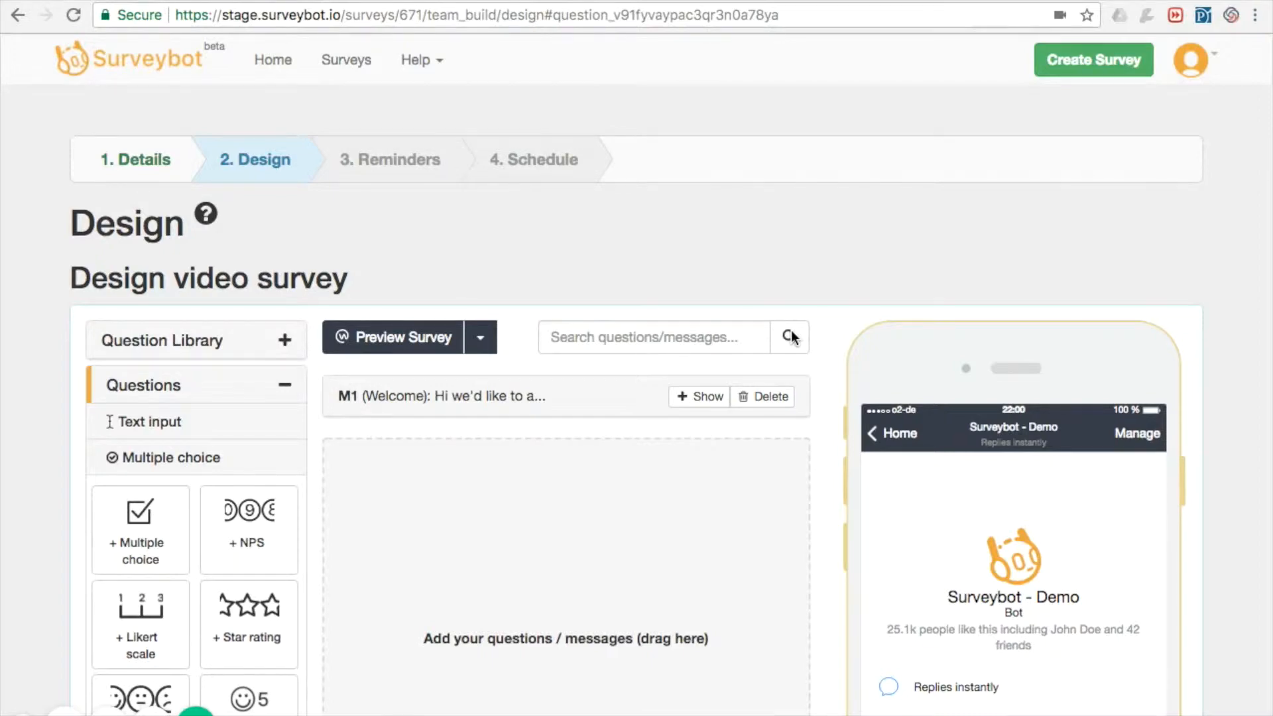
# - Replace the welcome text with a greeting by first name plus "I am just going to ask you a few questions about your manager." and save it
pyautogui.scroll(-1, 531, 304)
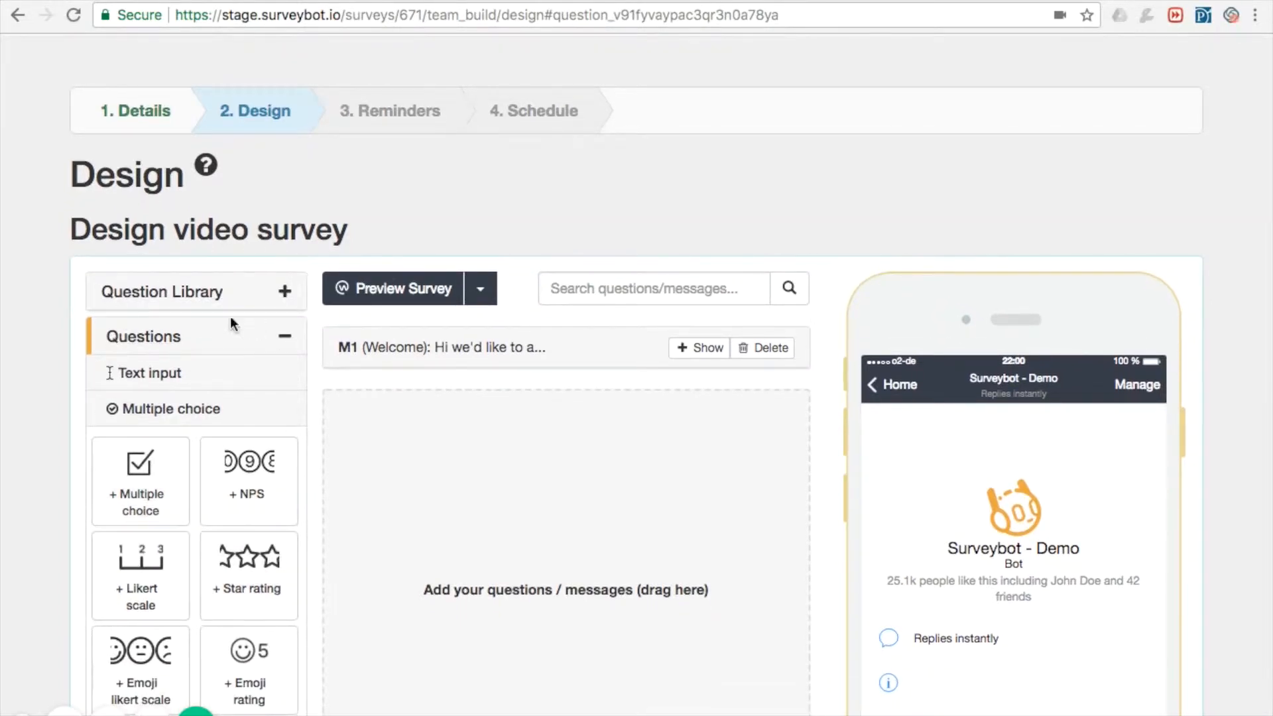
pyautogui.scroll(-3, 434, 354)
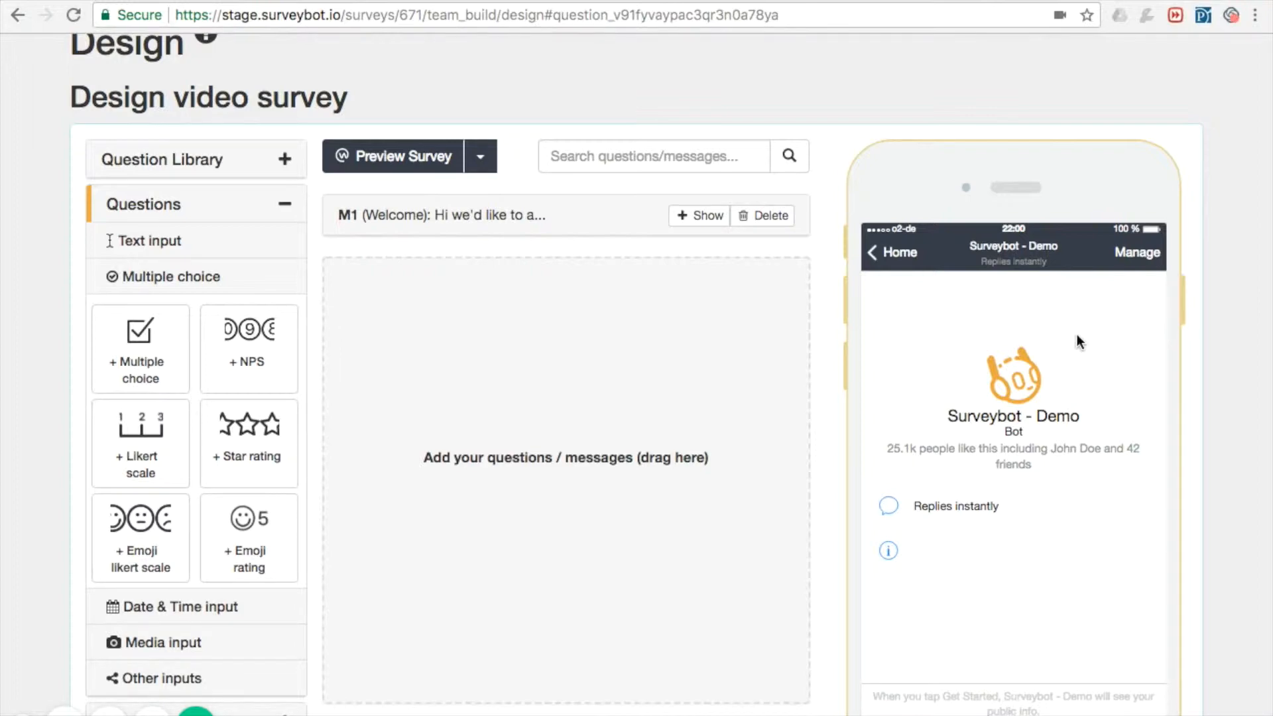
pyautogui.click(696, 215)
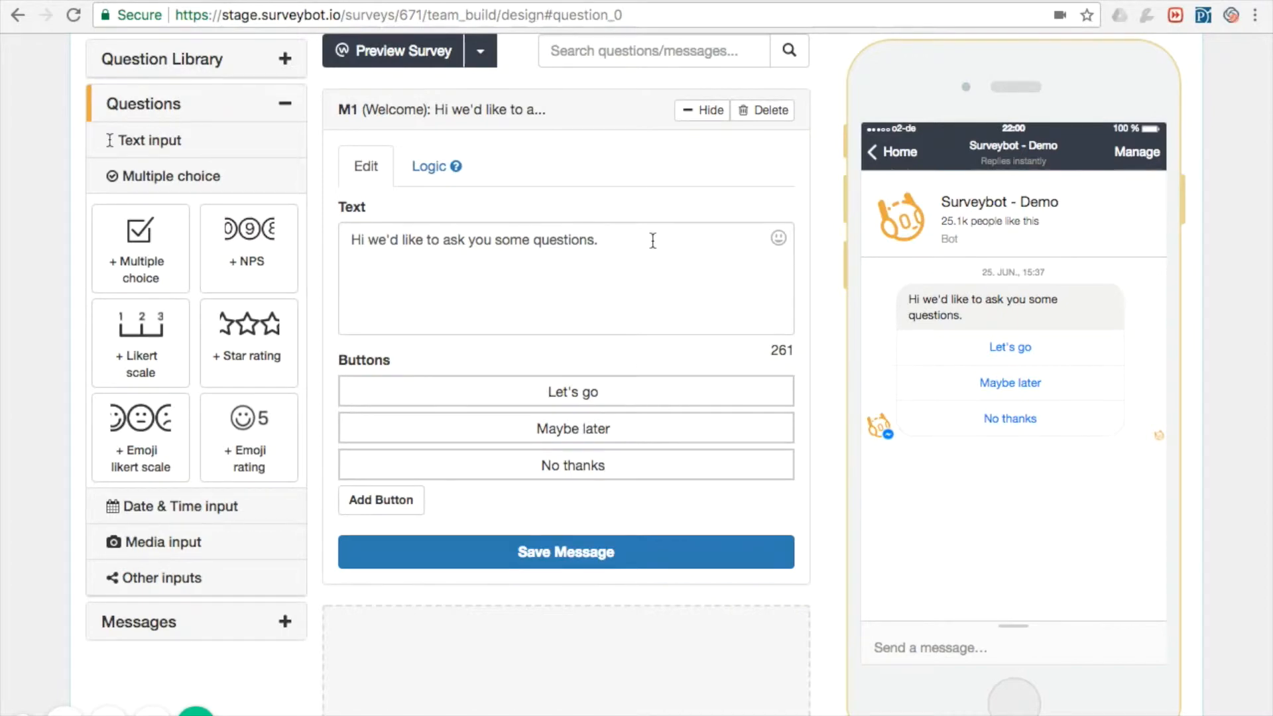
pyautogui.moveTo(647, 240); pyautogui.dragTo(426, 218)
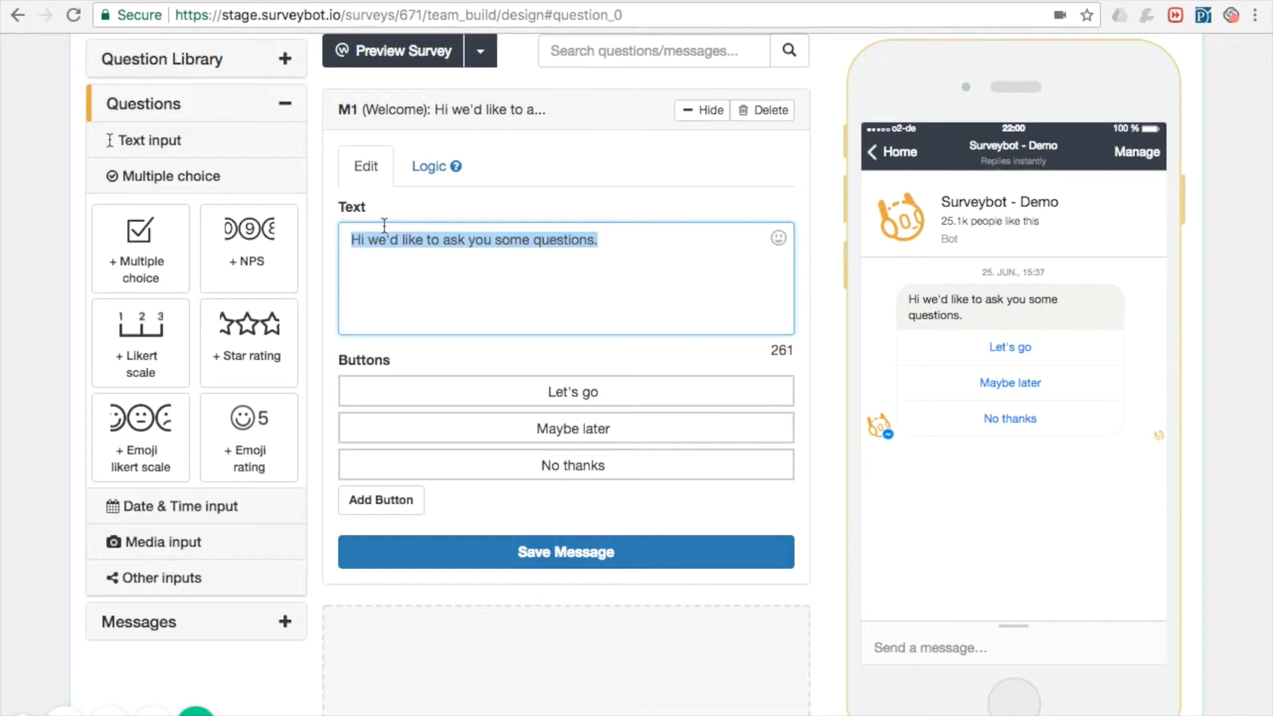
pyautogui.write('H')
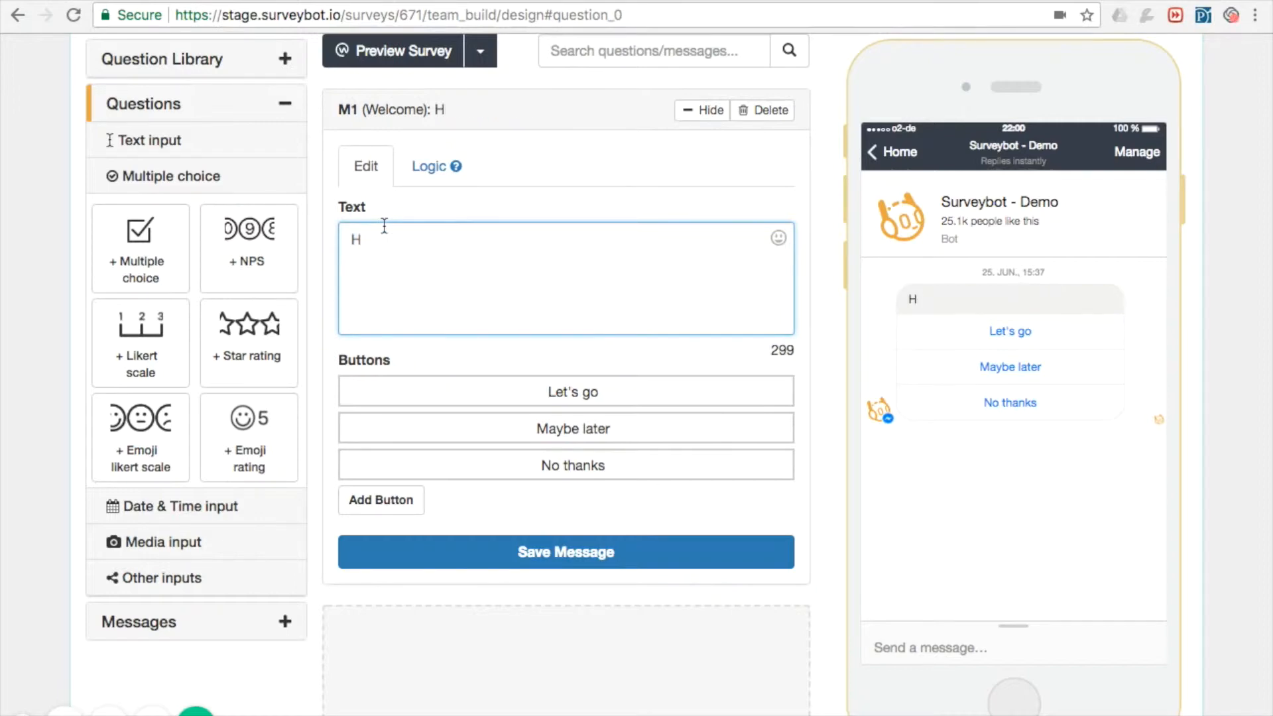
pyautogui.write("i, it's Lauren")
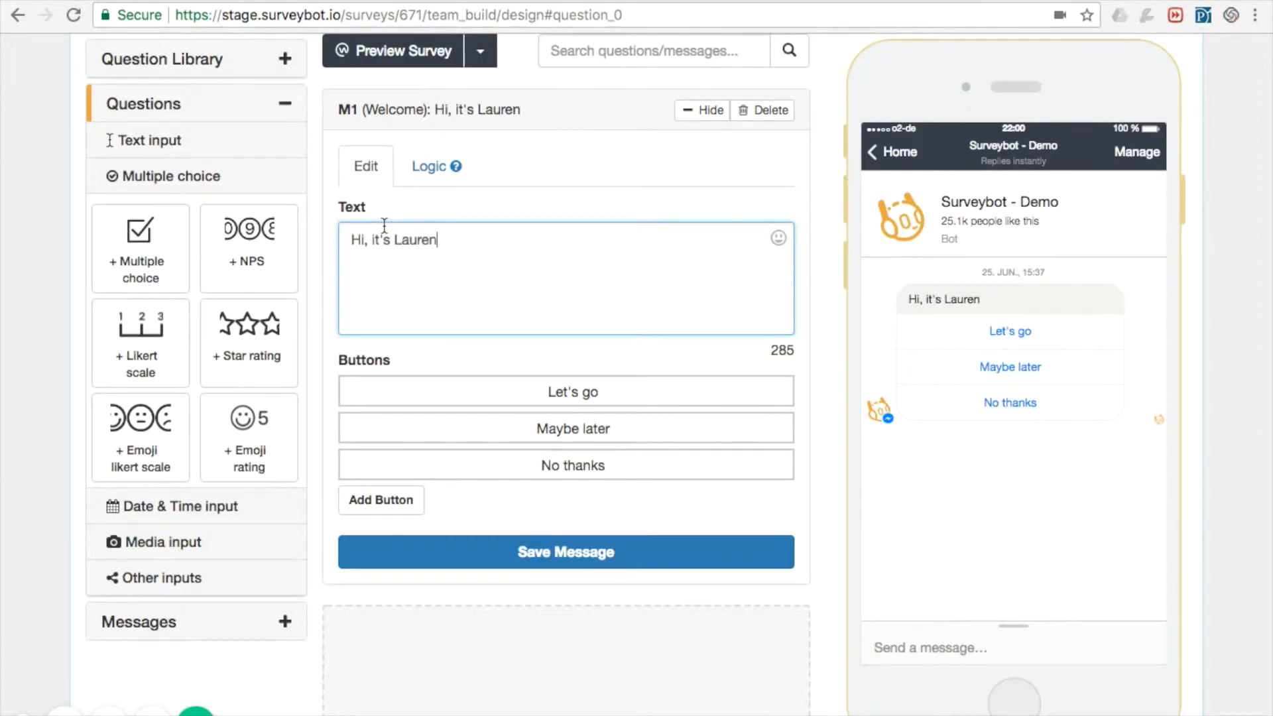
pyautogui.write(' here. I am just')
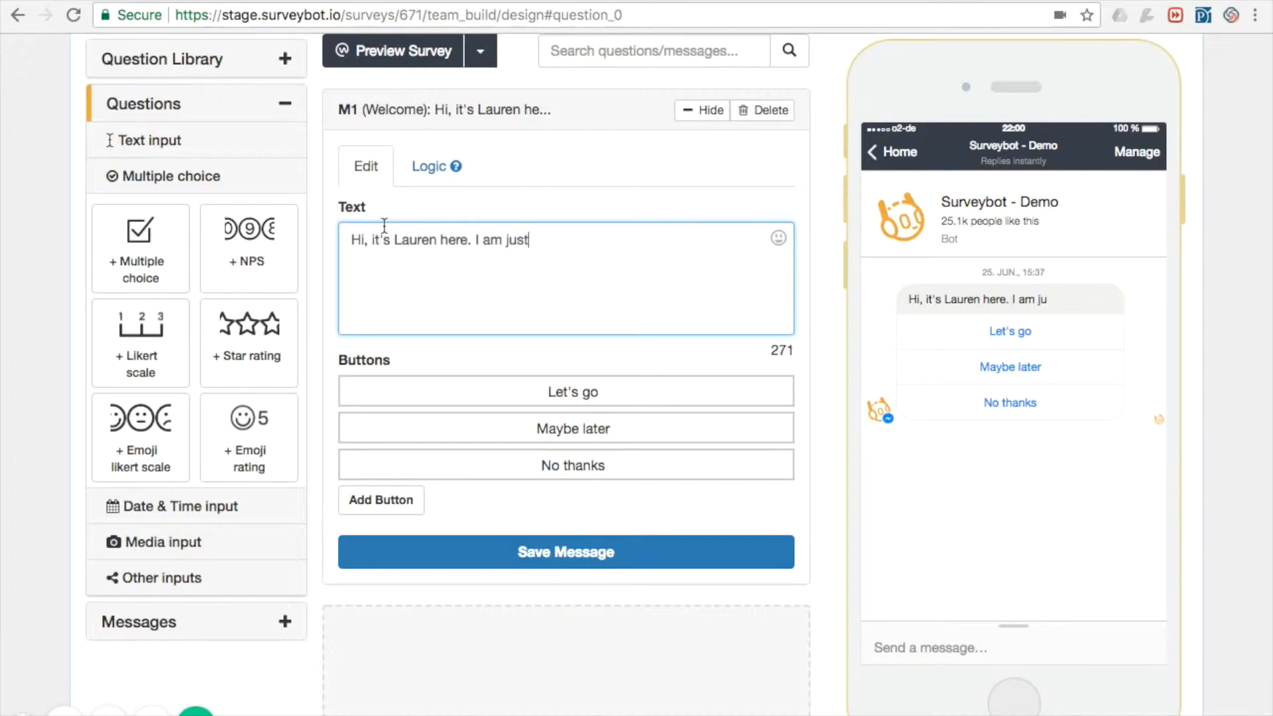
pyautogui.write(' going to ask yoy')
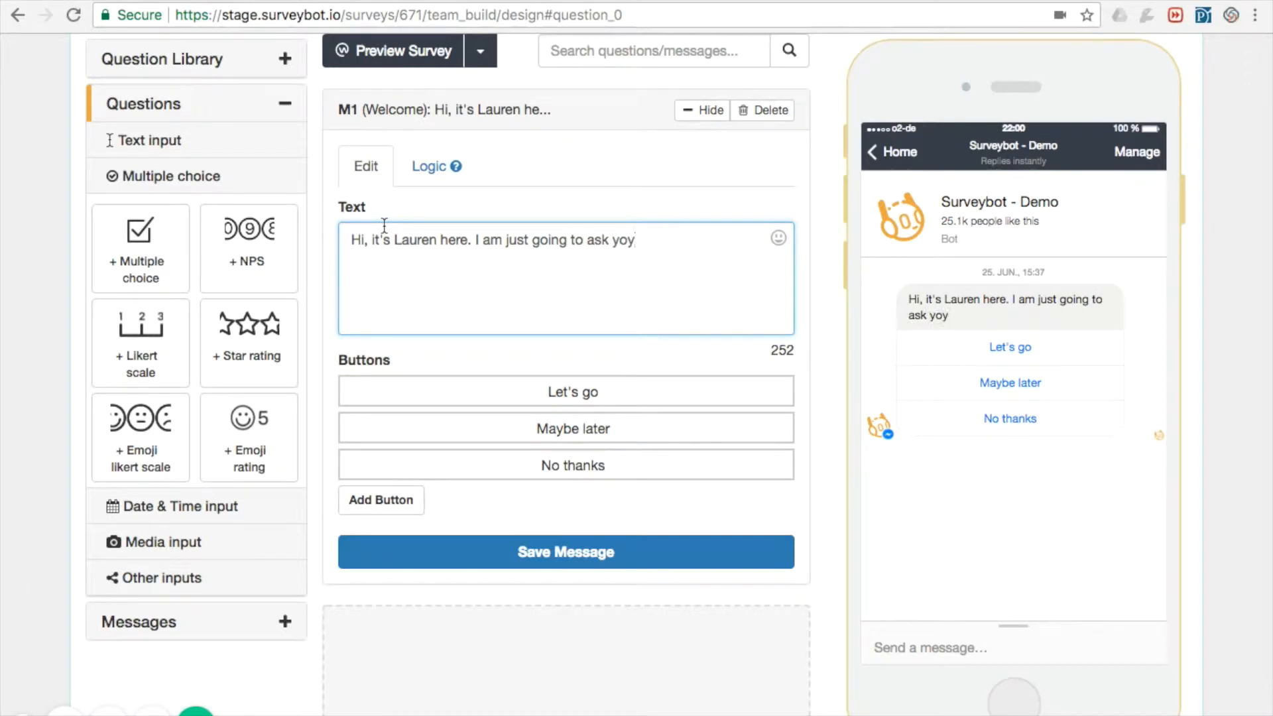
pyautogui.press('BackSpace')
pyautogui.write('u a few questions ')
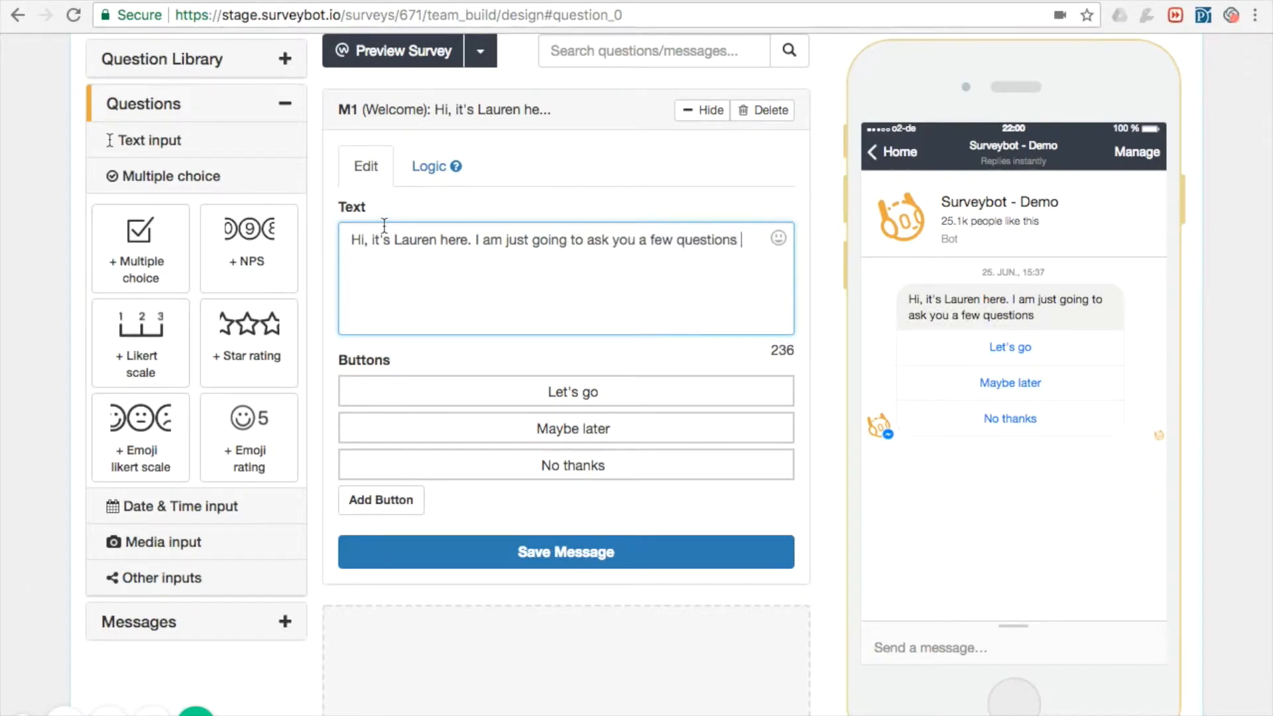
pyautogui.write('about your manager.')
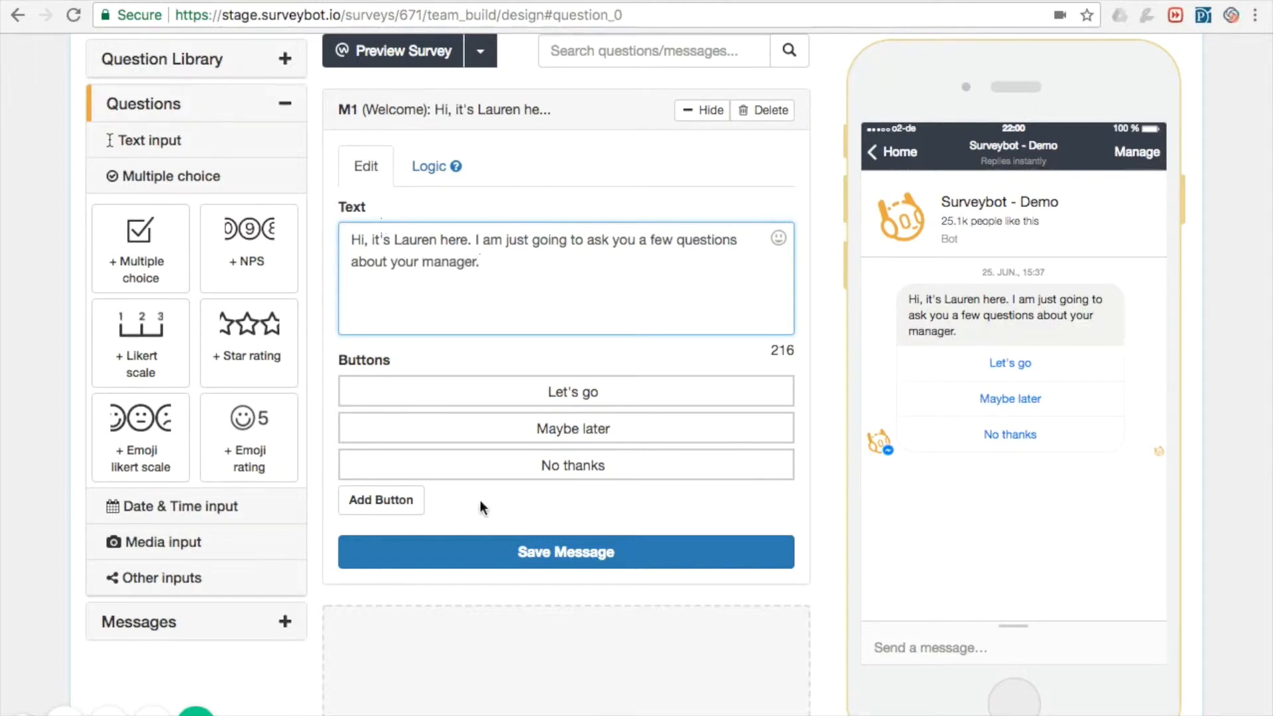
pyautogui.click(511, 551)
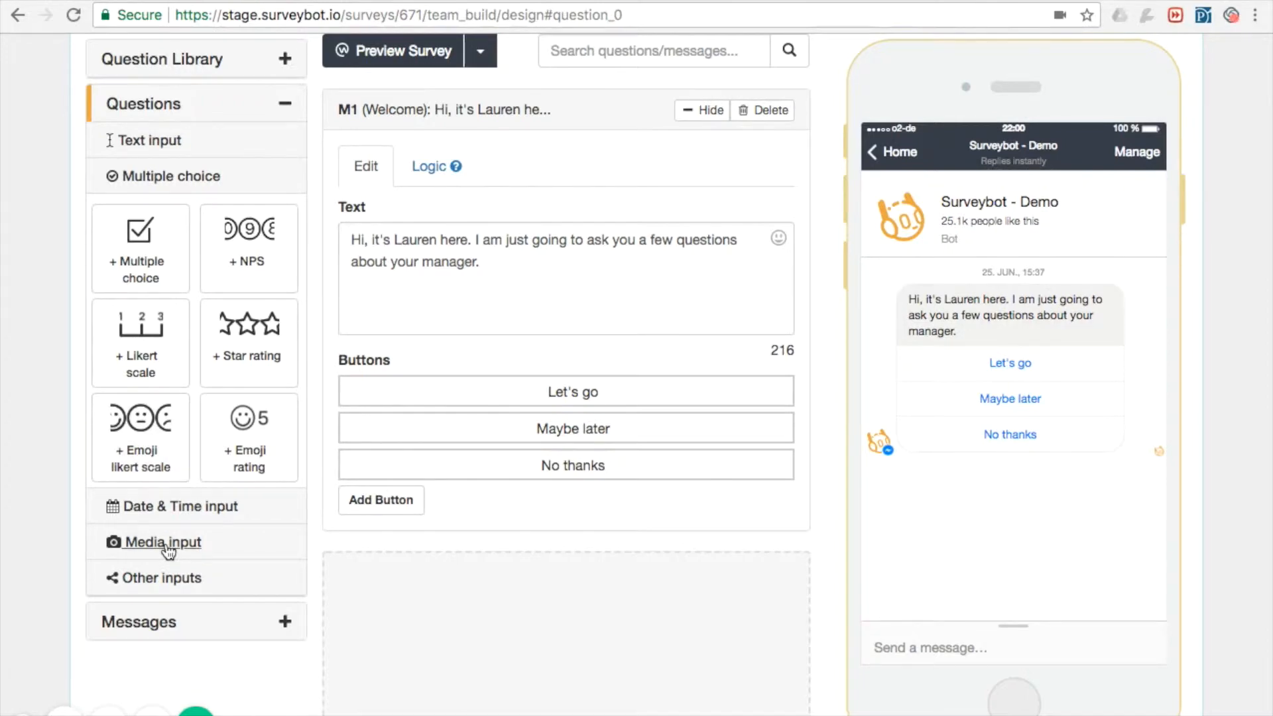
# - Add an Emoji Rating question asking "How supportive was your manager overall, in terms of feedback and general availability to you?" and save it
pyautogui.click(250, 433)
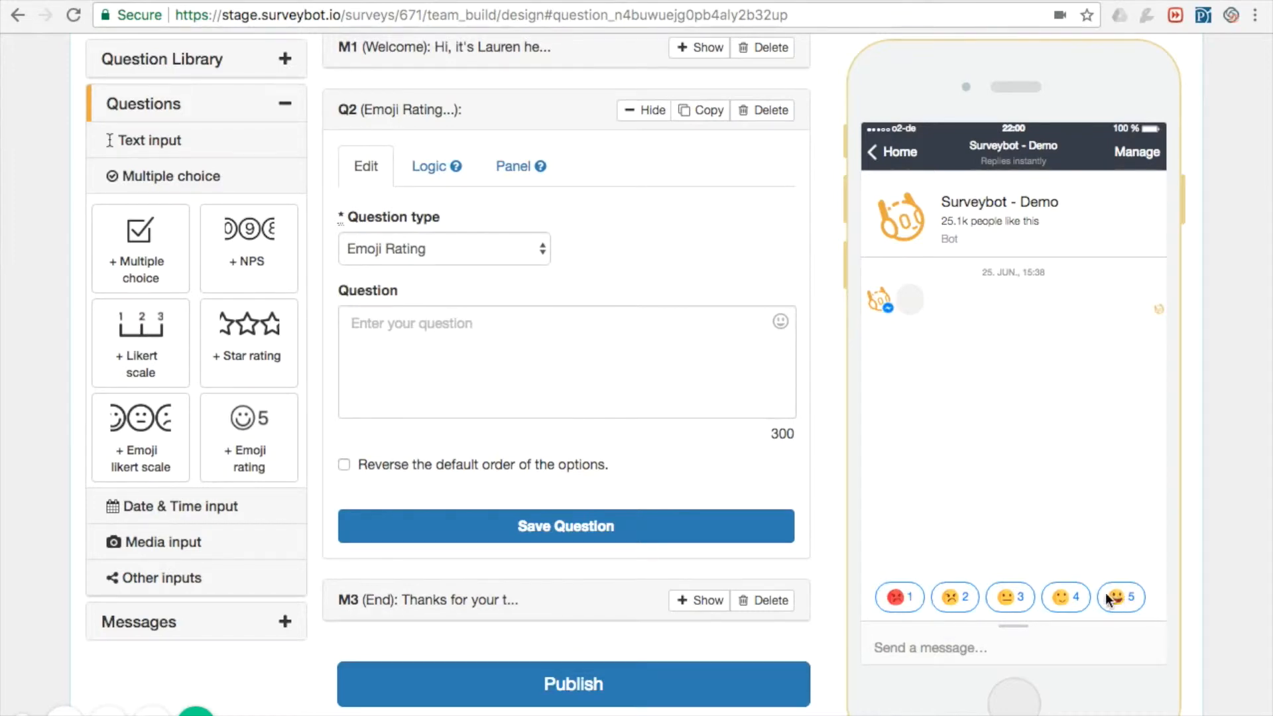
pyautogui.click(500, 365)
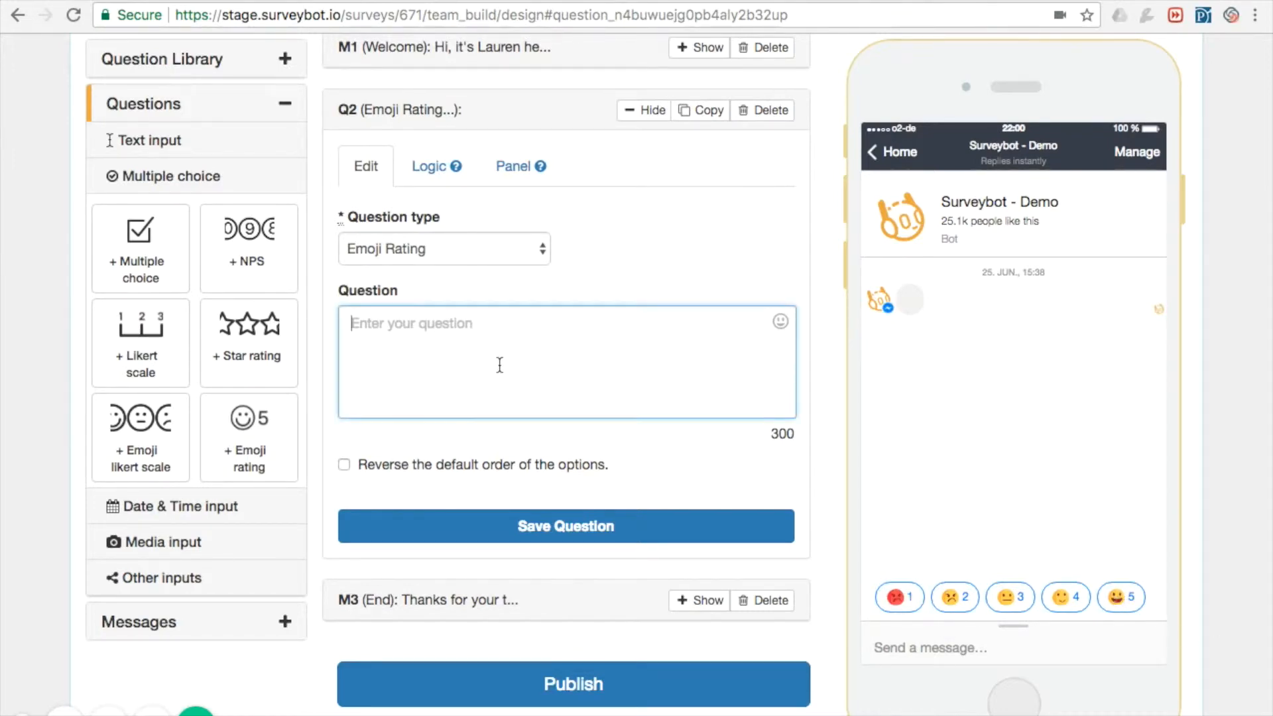
pyautogui.write('How sup')
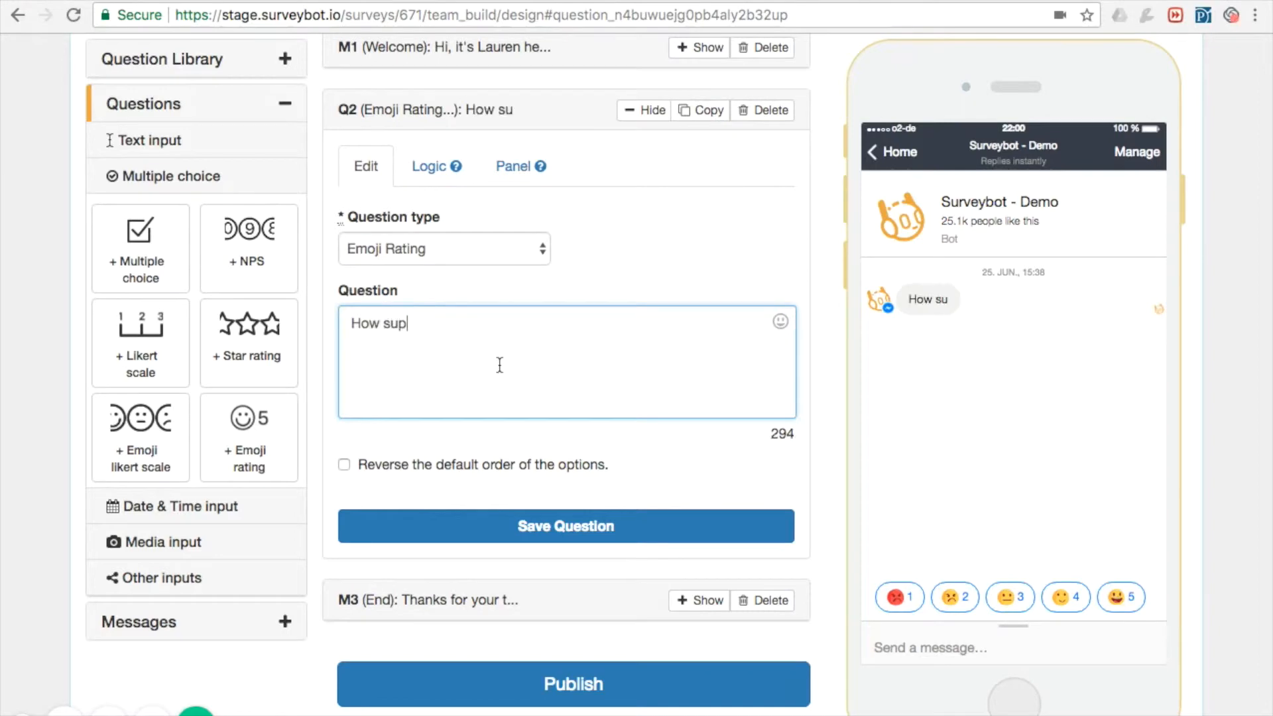
pyautogui.write('portive ')
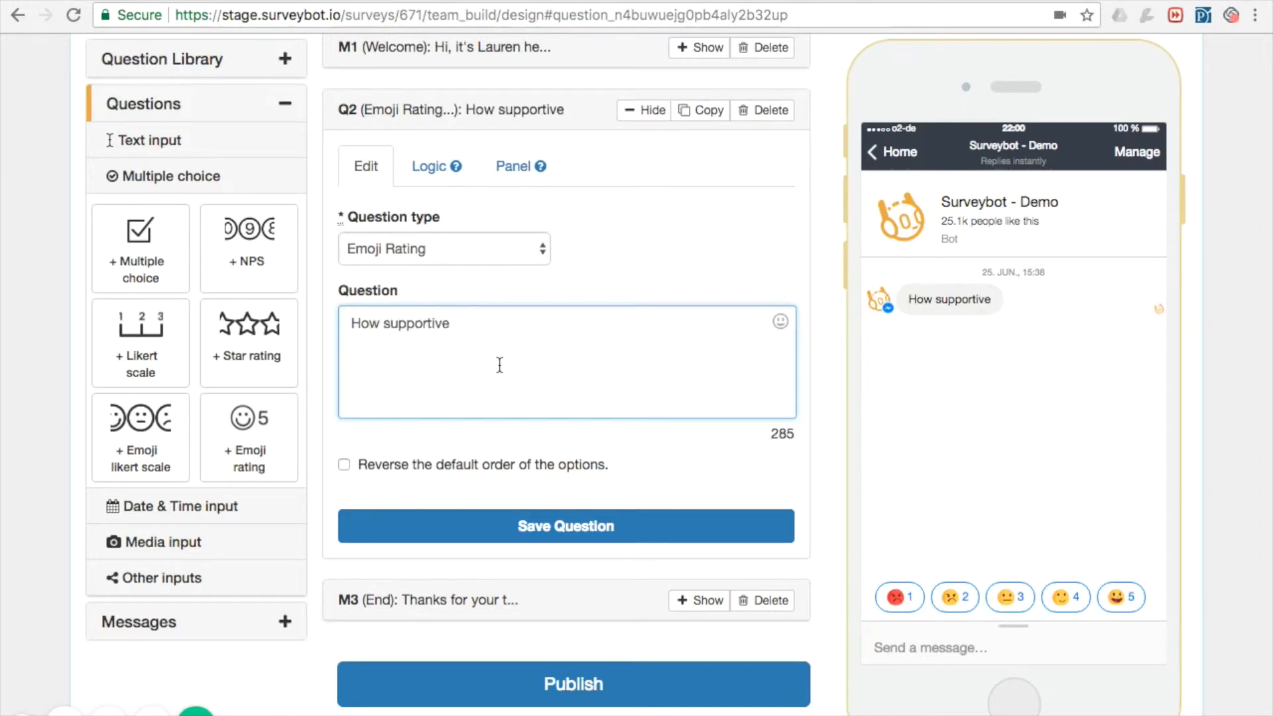
pyautogui.write('was your ma')
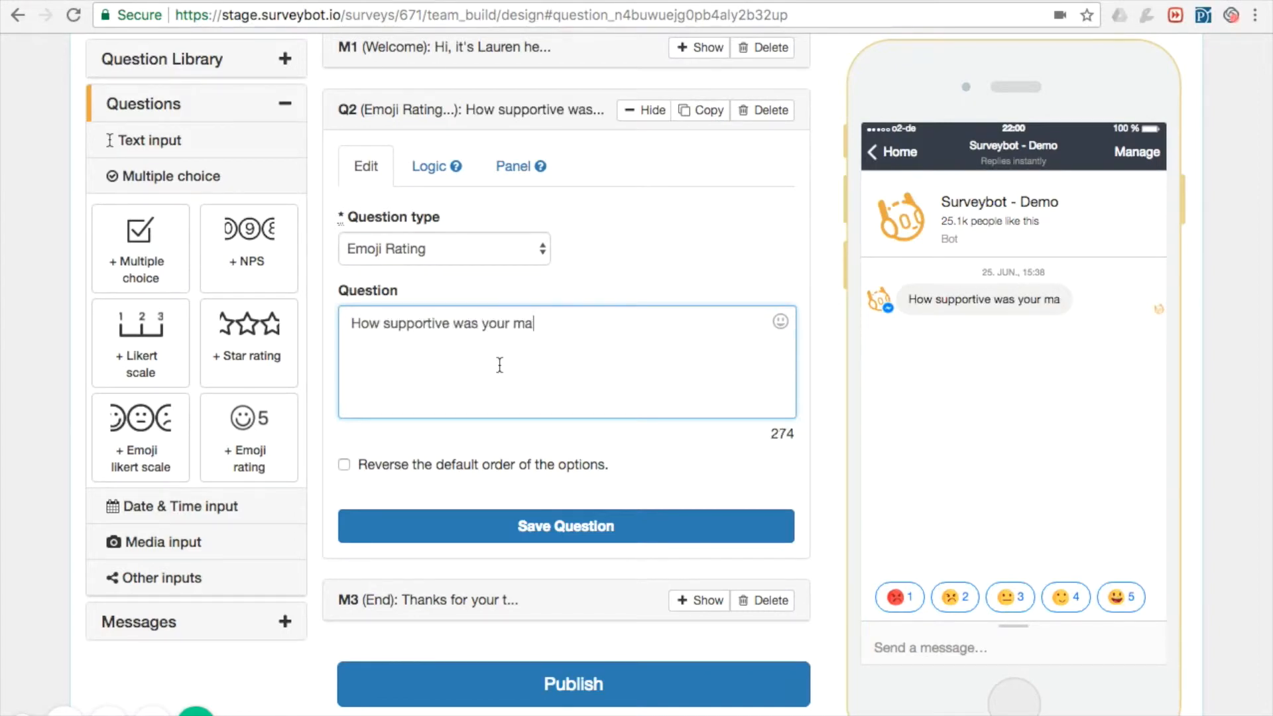
pyautogui.write('nager ov')
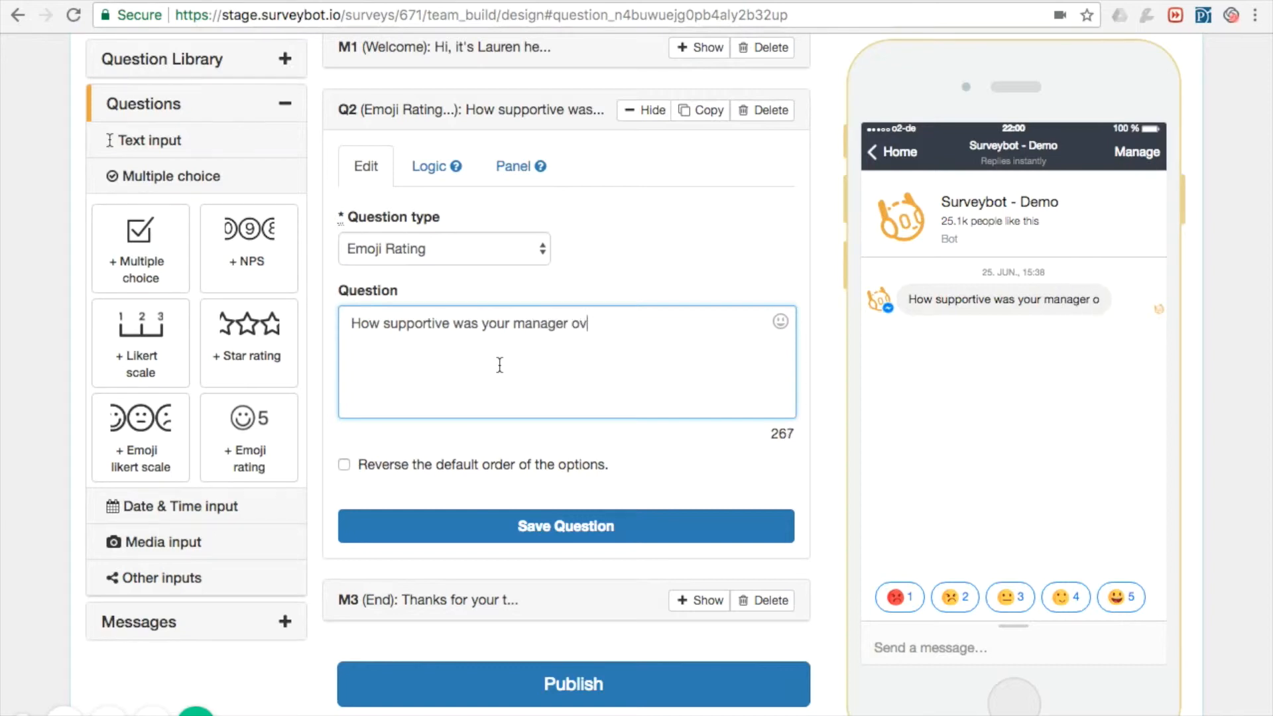
pyautogui.write('erall, in ter')
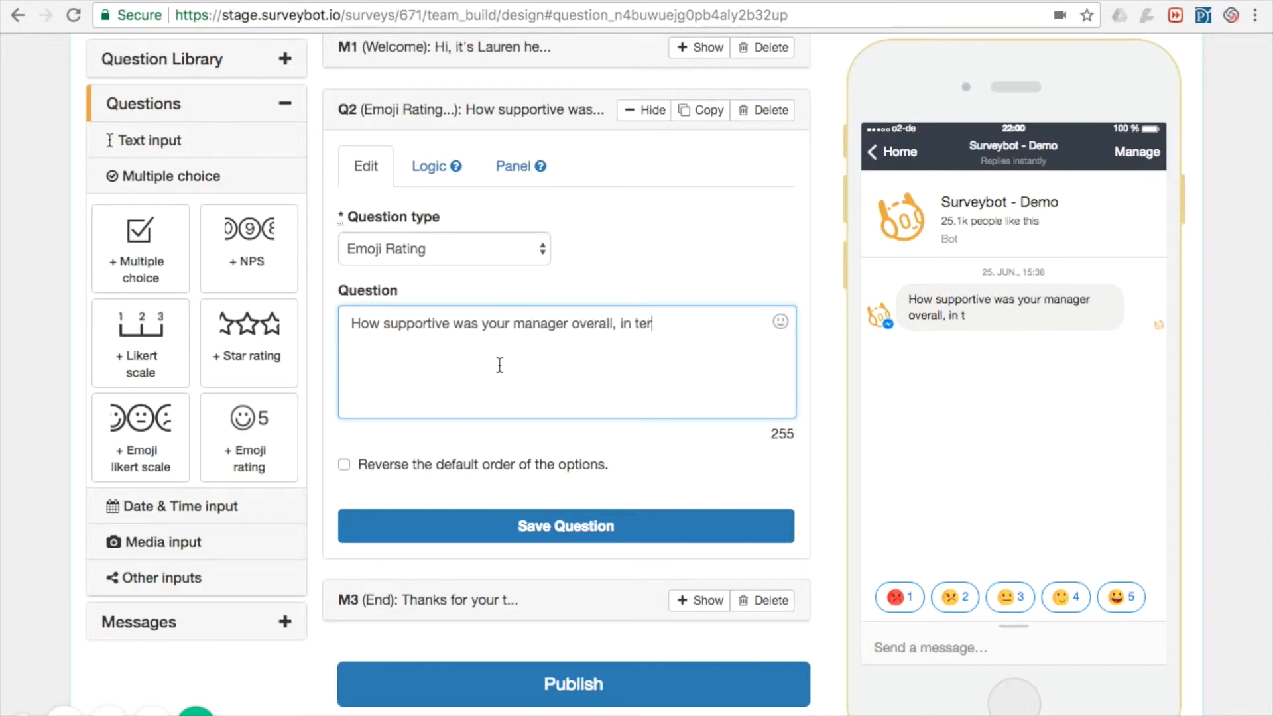
pyautogui.write('ms of feedback a')
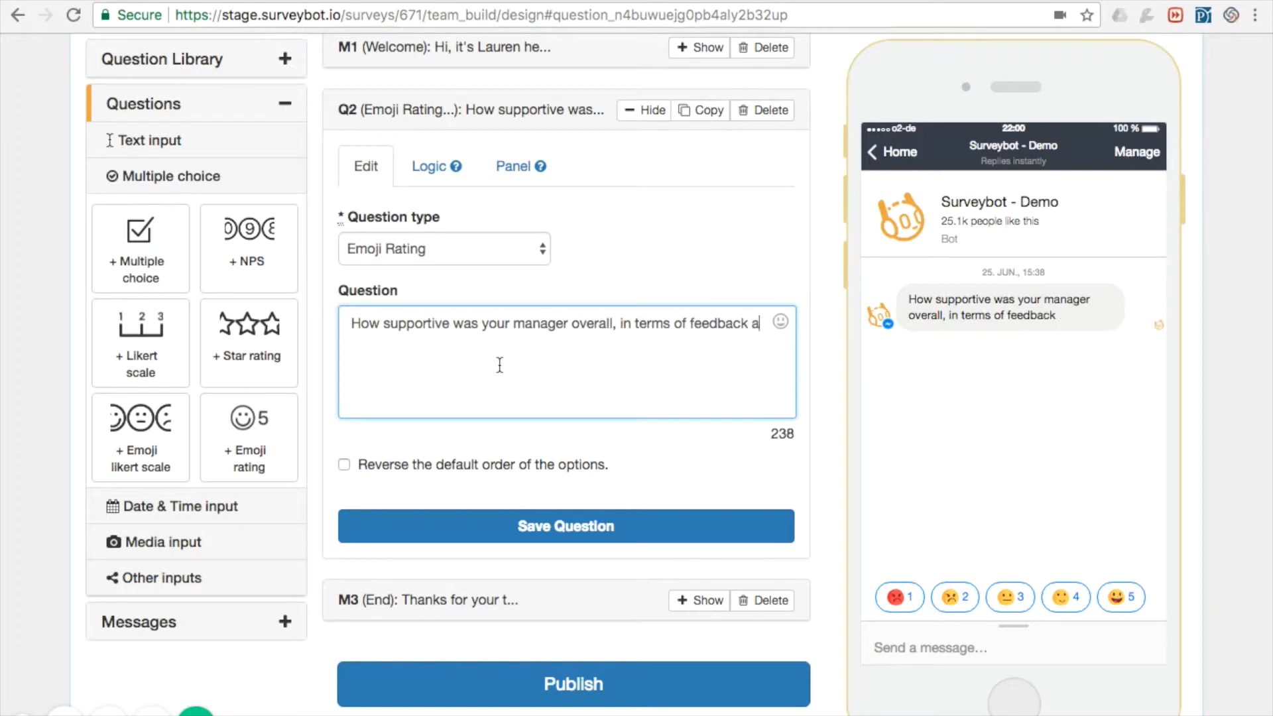
pyautogui.write('nd general availabl')
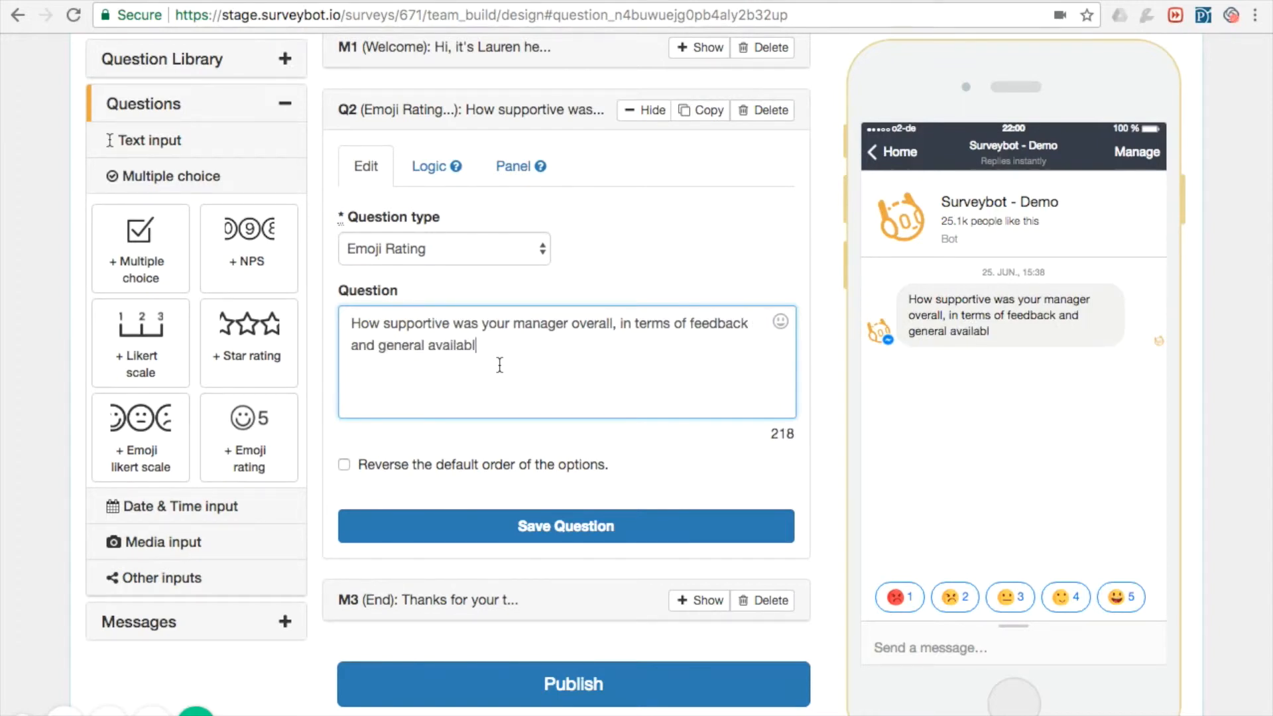
pyautogui.press('BackSpace')
pyautogui.write('ility to you?')
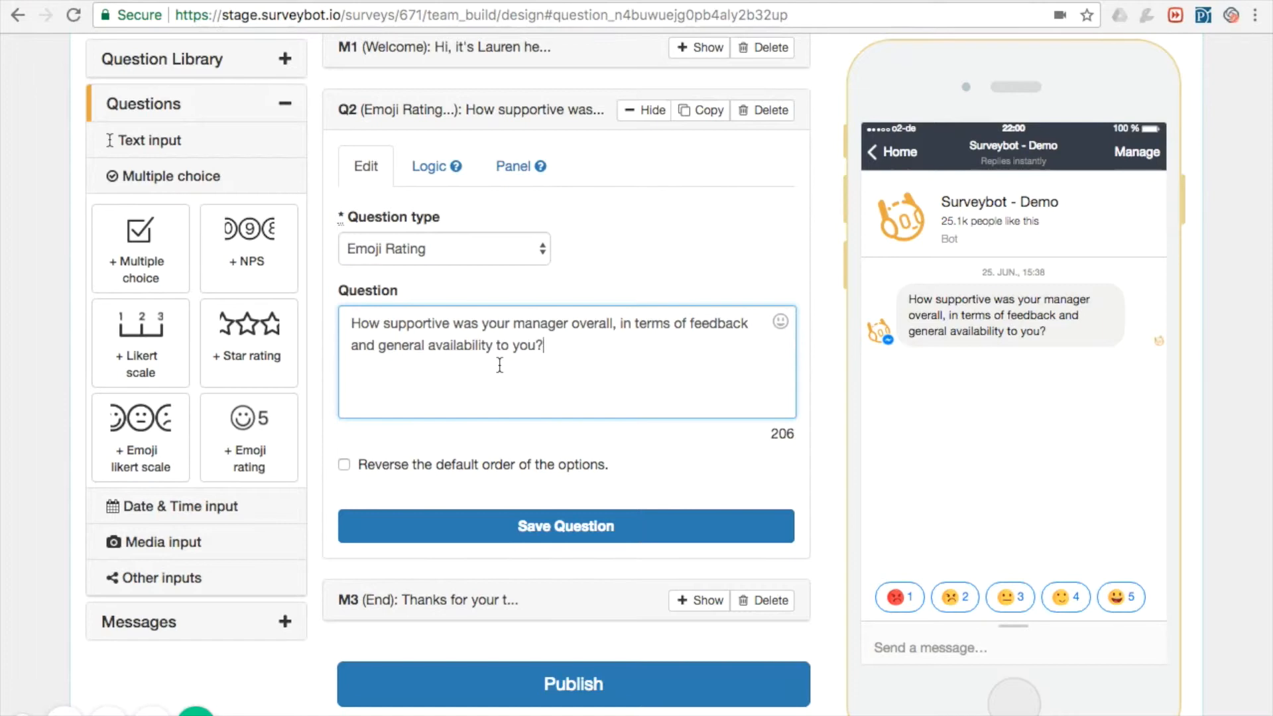
pyautogui.click(507, 529)
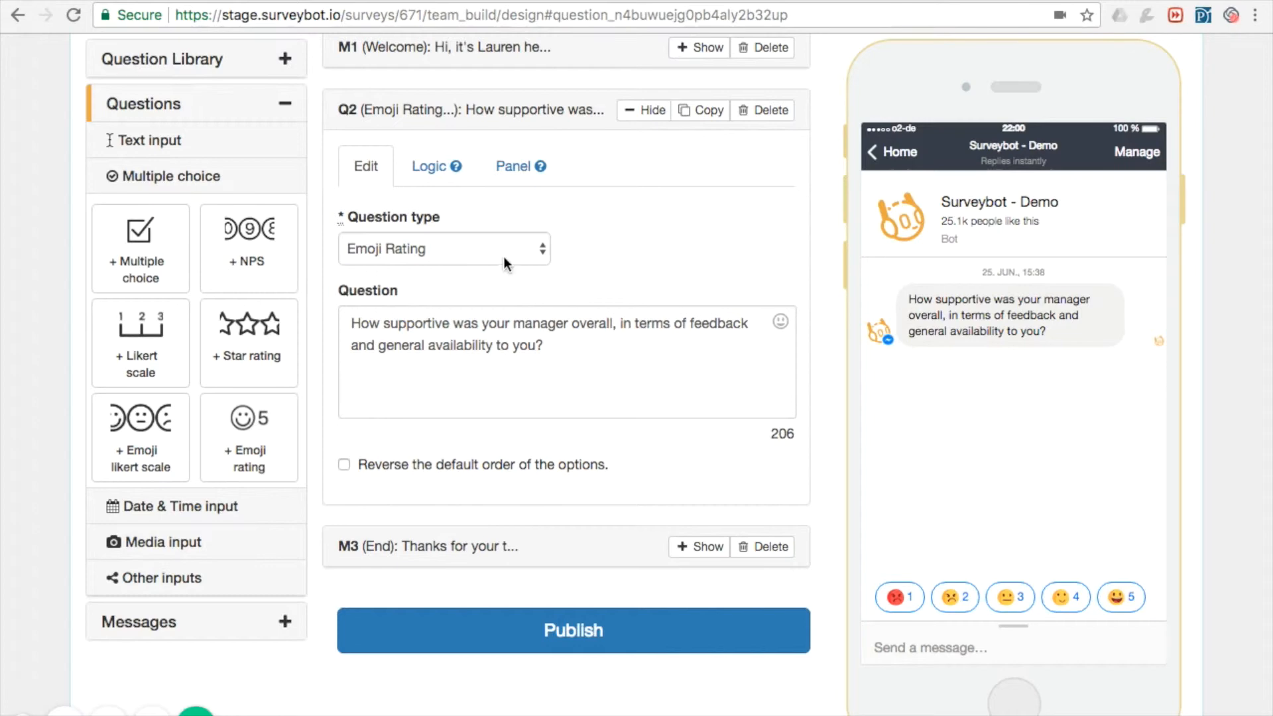
# - Add the question "How is the morale in your department?" to the survey from the Question Library
pyautogui.click(284, 57)
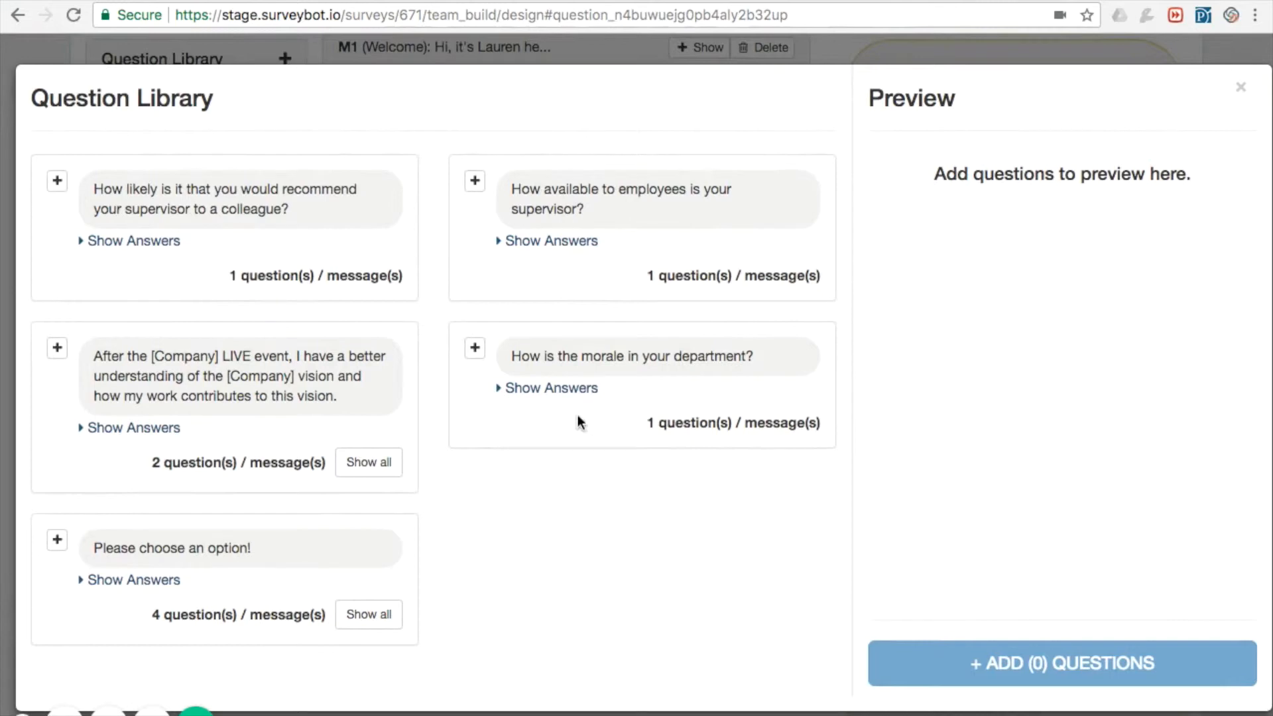
pyautogui.click(475, 351)
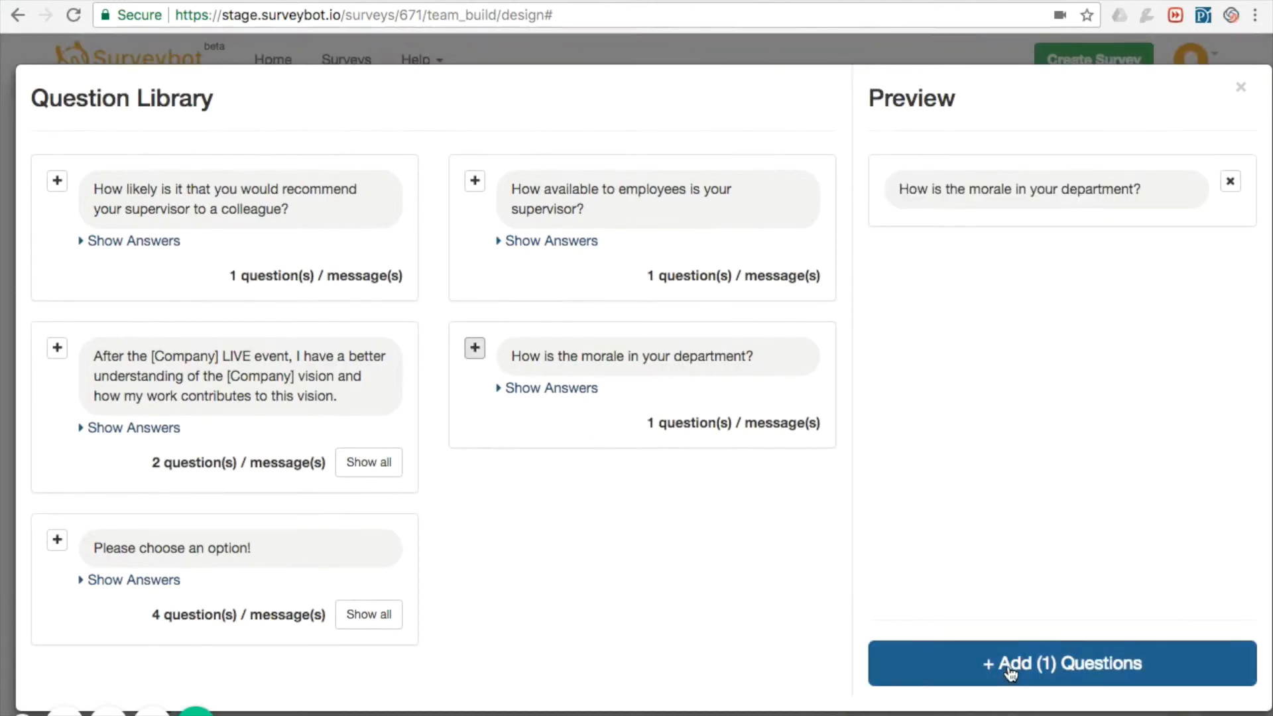
pyautogui.click(1009, 667)
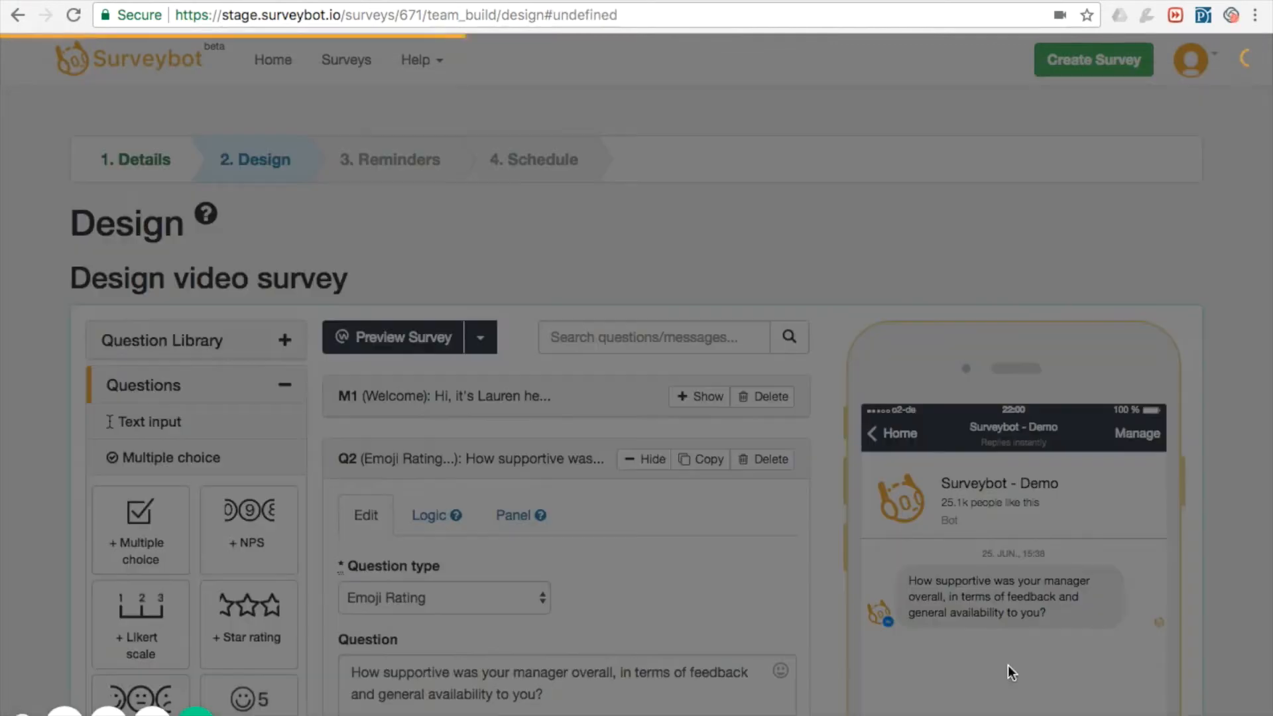
# - Open the department morale question, review the available question types and save it as an Emoji likert scale
pyautogui.scroll(-3, 753, 578)
pyautogui.scroll(-3, 753, 578)
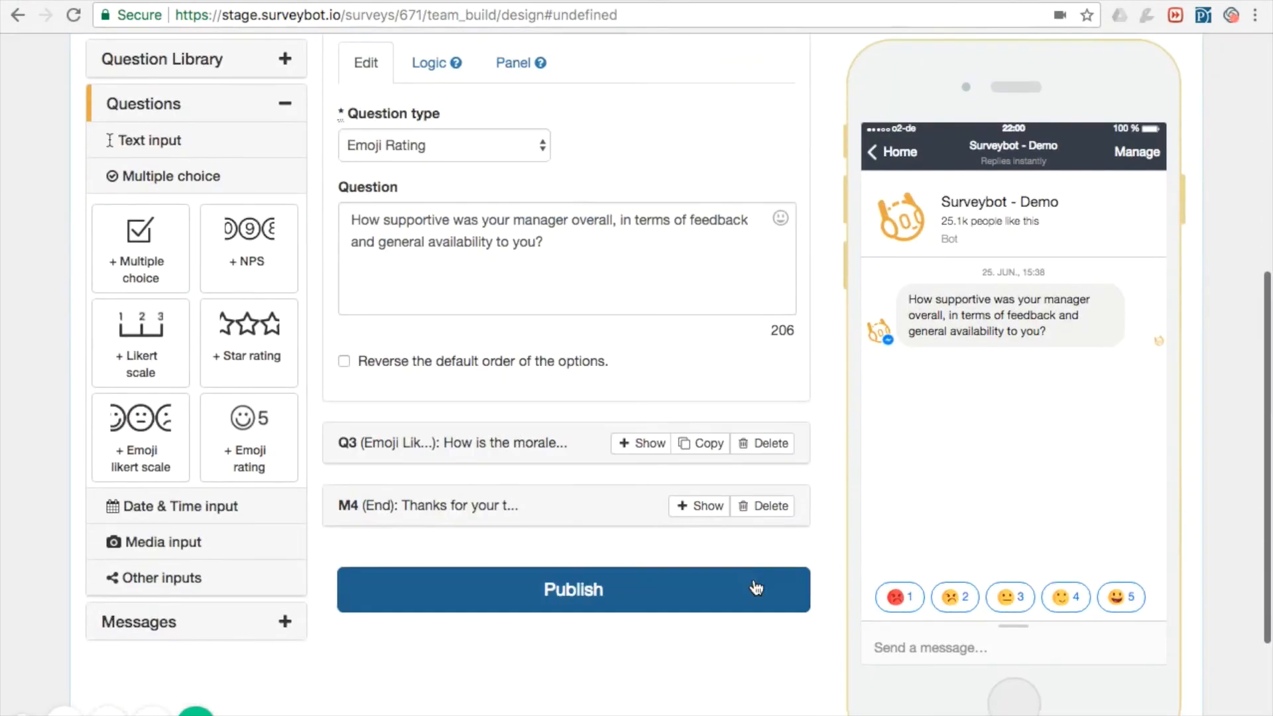
pyautogui.click(633, 442)
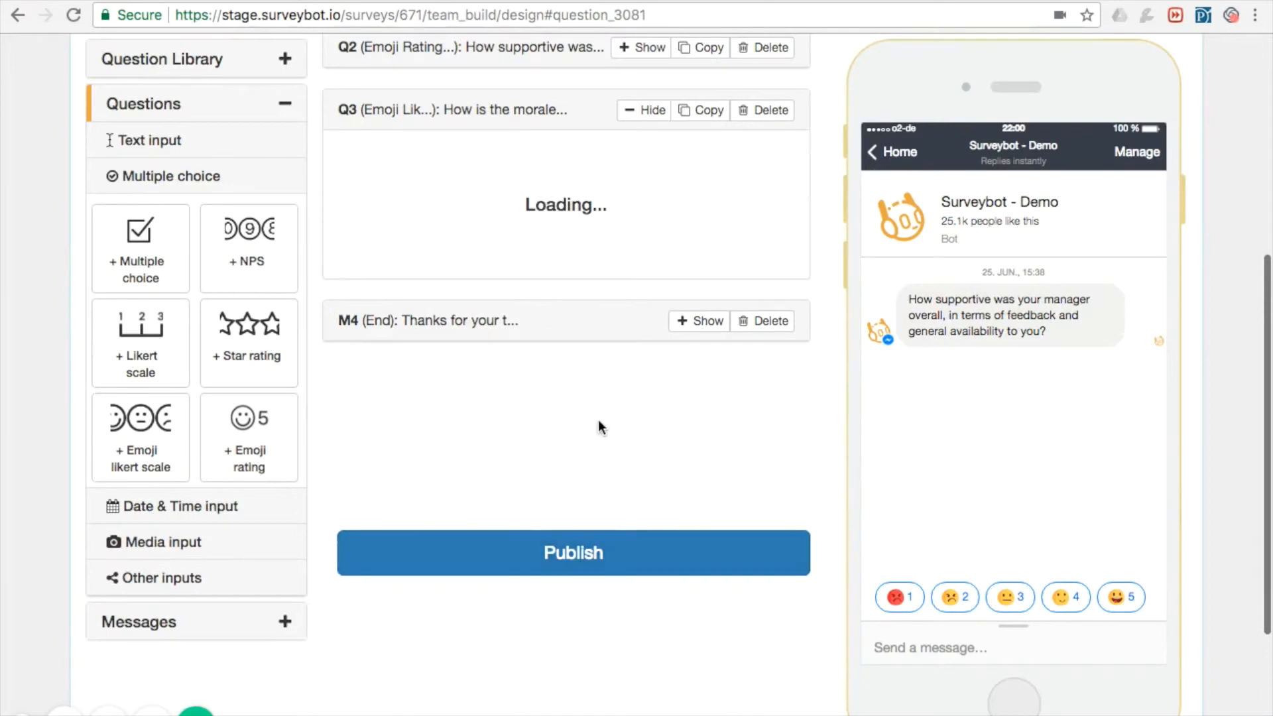
pyautogui.click(513, 253)
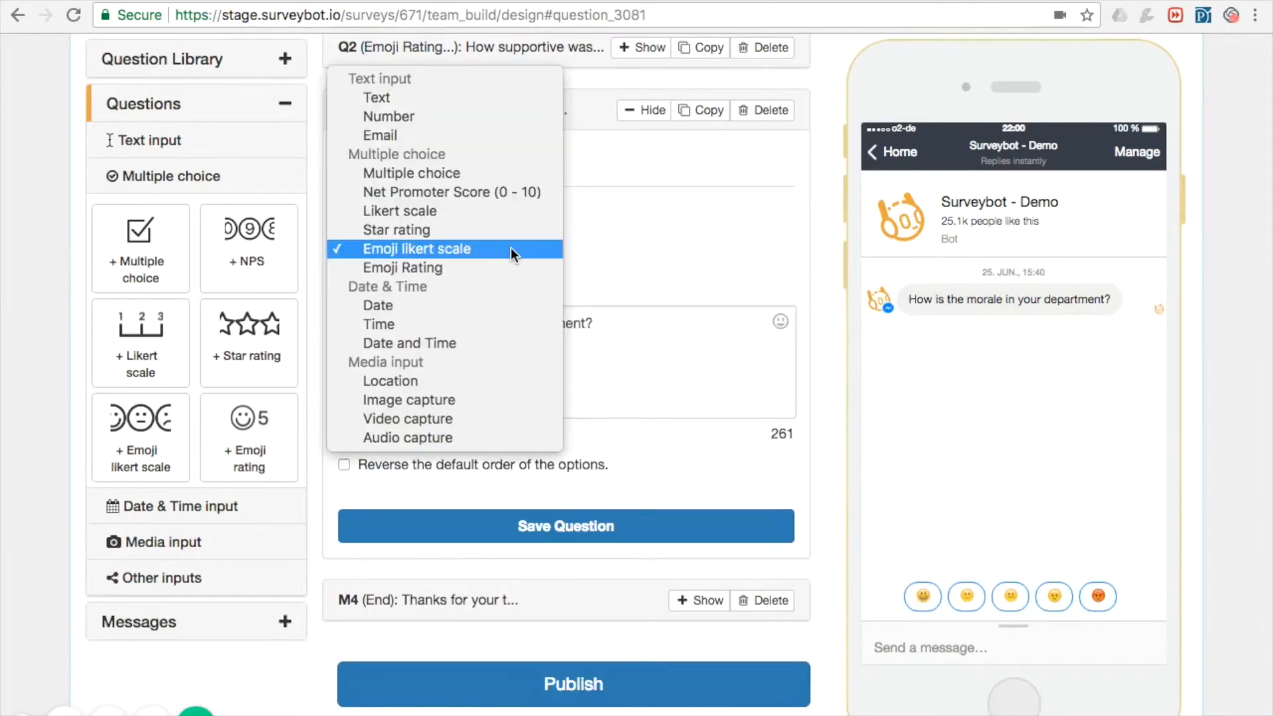
pyautogui.click(686, 244)
pyautogui.click(575, 524)
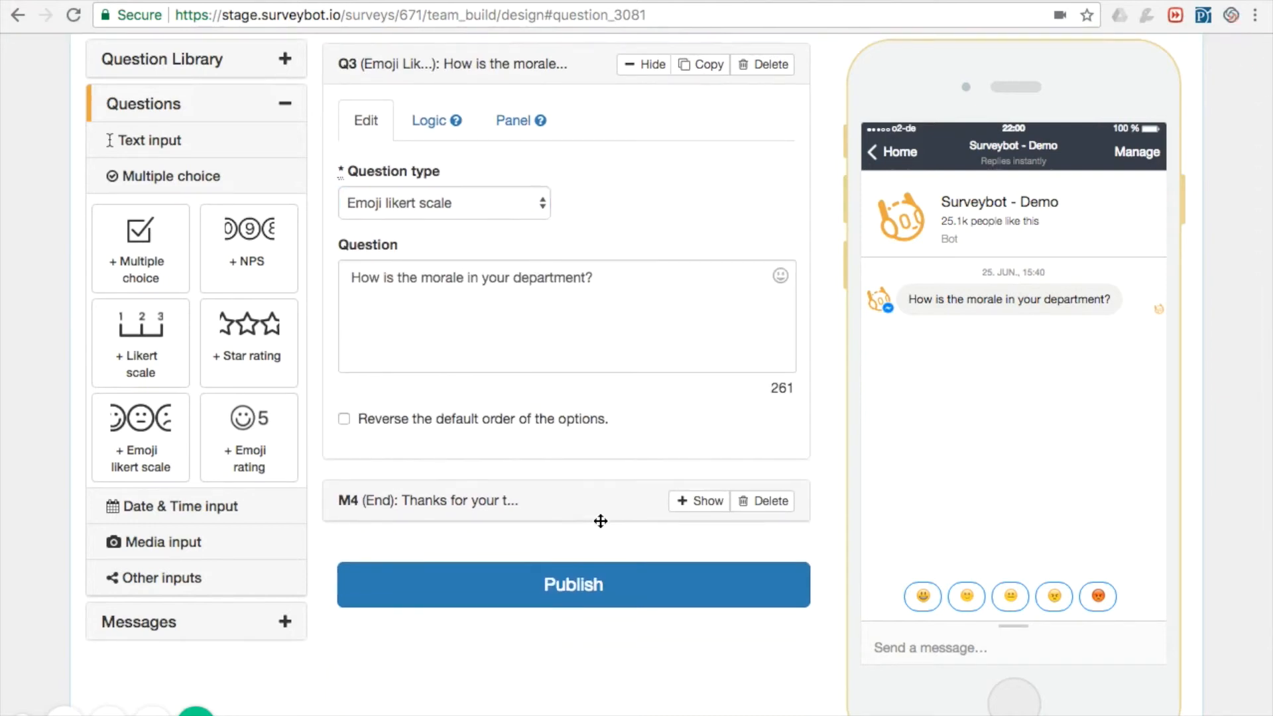
# - Open the end message and save it as a text message without quick replies
pyautogui.click(694, 501)
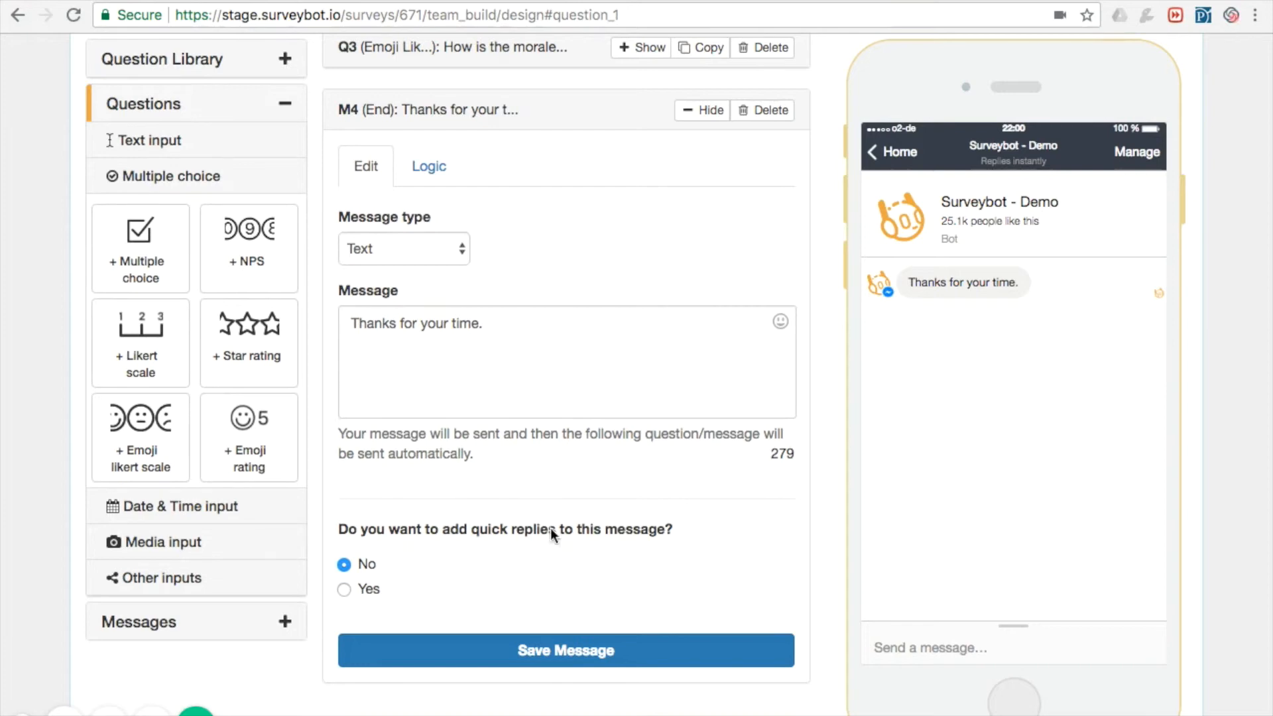
pyautogui.click(561, 662)
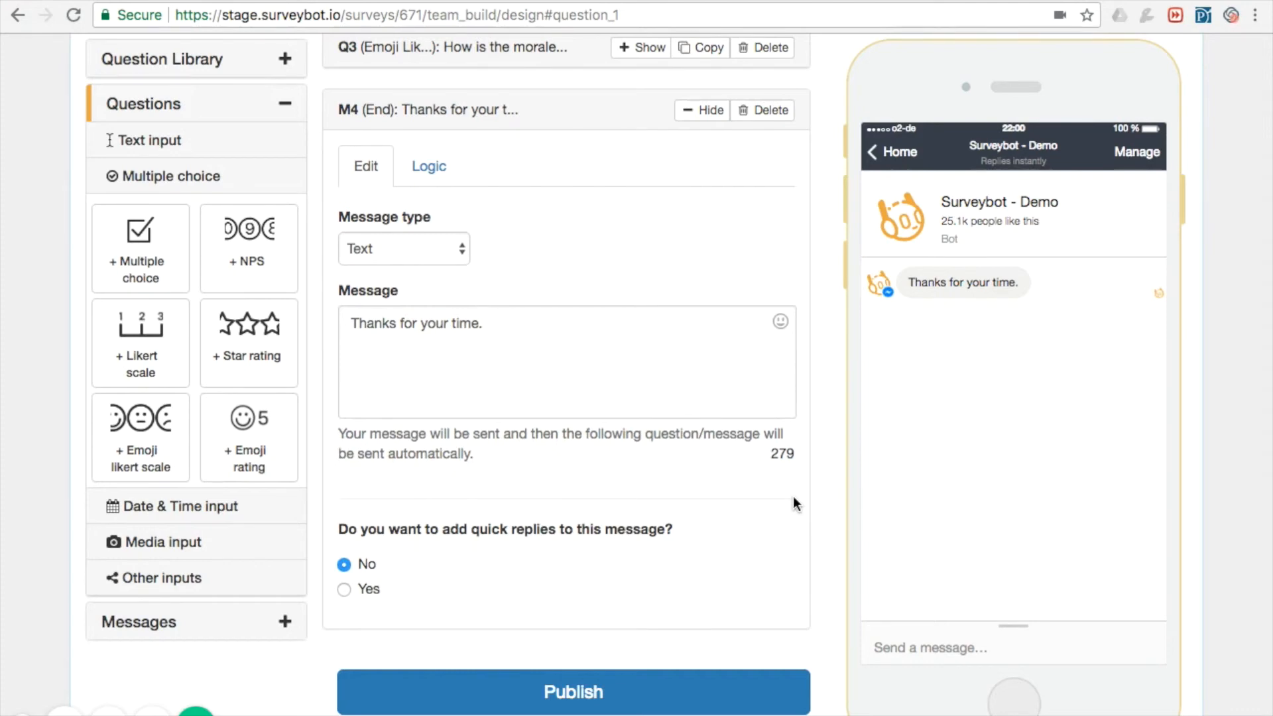
# - Send a preview of the survey to Work chat and start it there by answering "Let's go"
pyautogui.scroll(7, 691, 264)
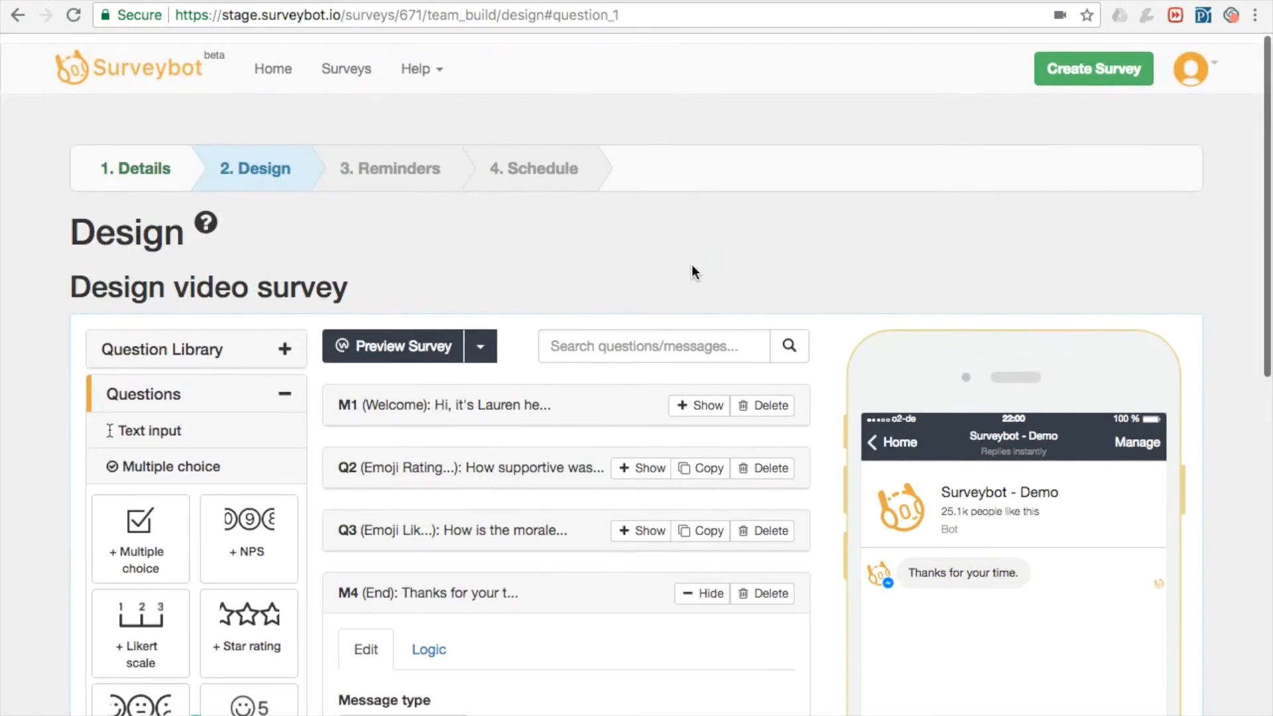
pyautogui.click(403, 339)
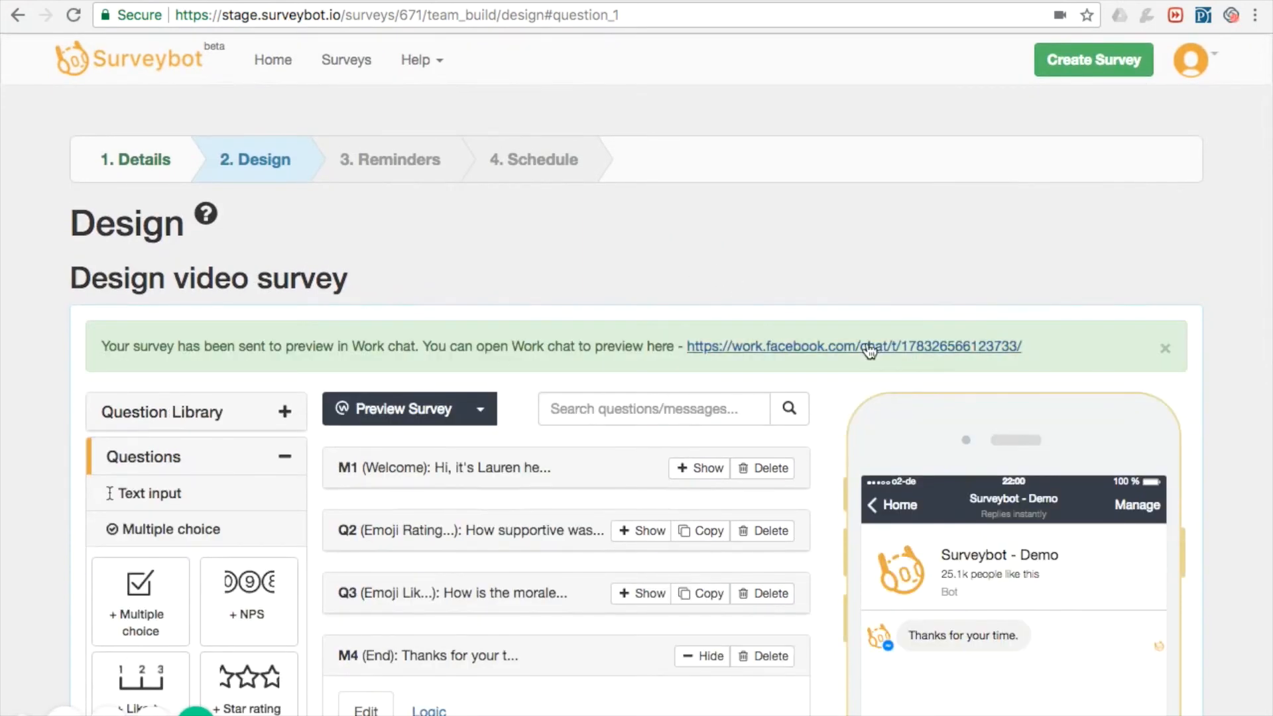
pyautogui.click(869, 346)
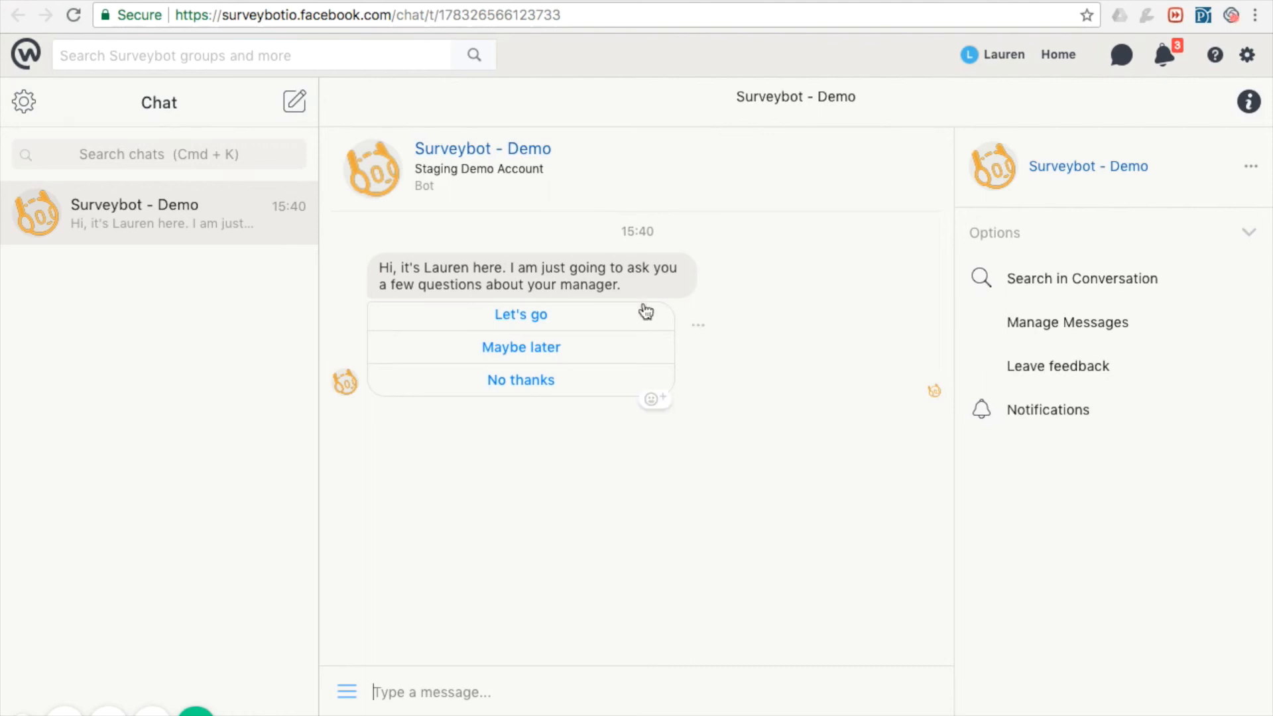
pyautogui.click(535, 316)
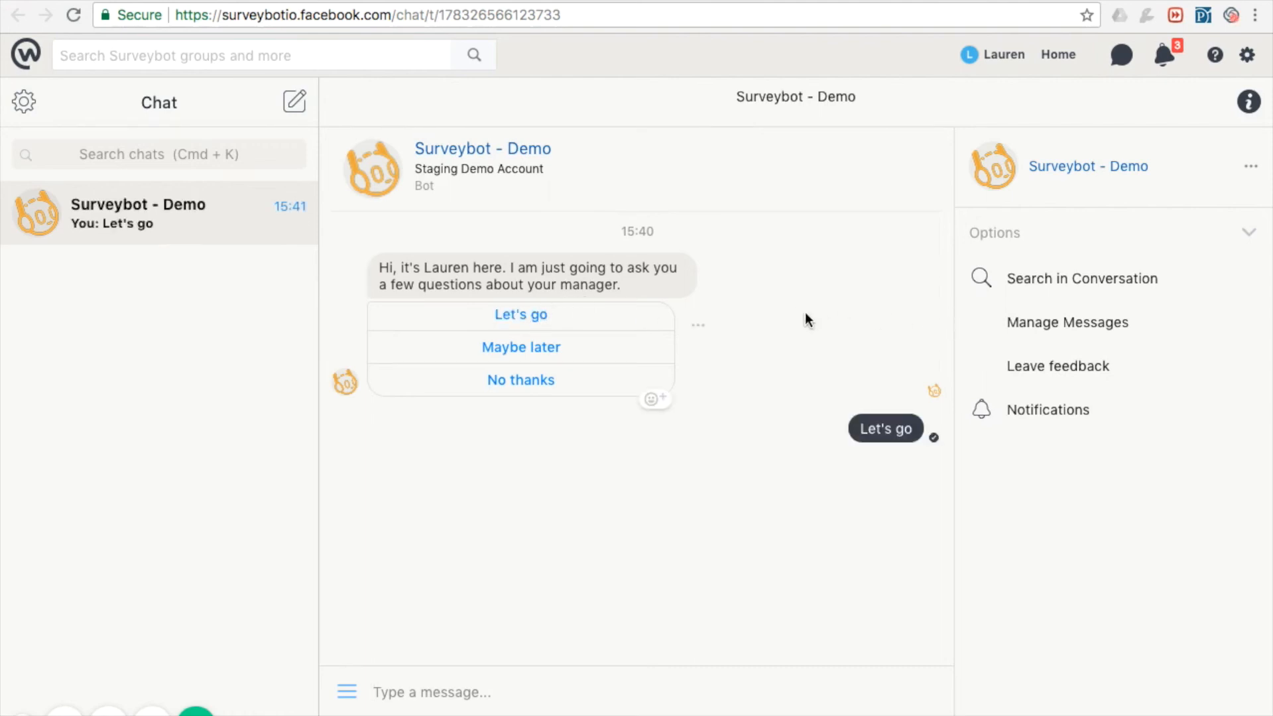